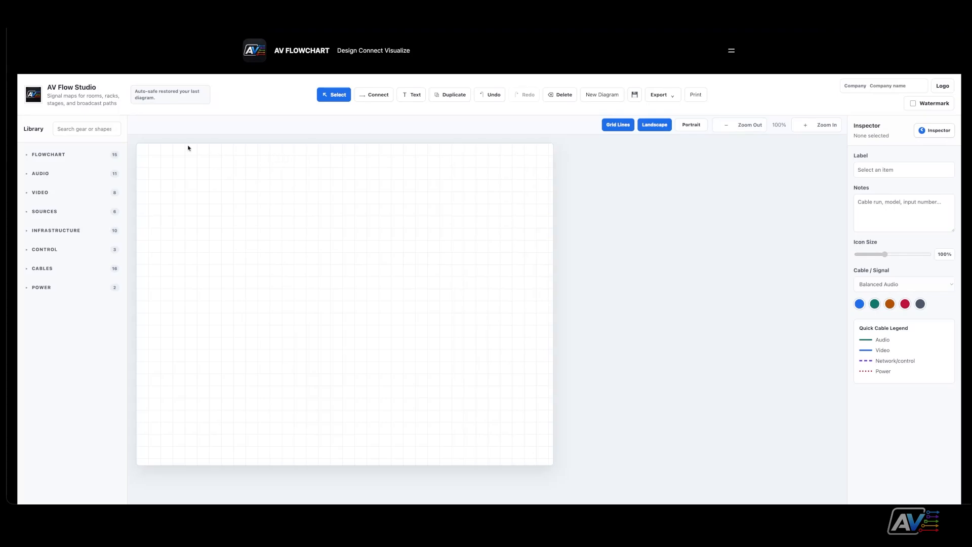
- Title the diagram "Studio Setup"
{"action": "left_click", "coordinate": [159, 125]}
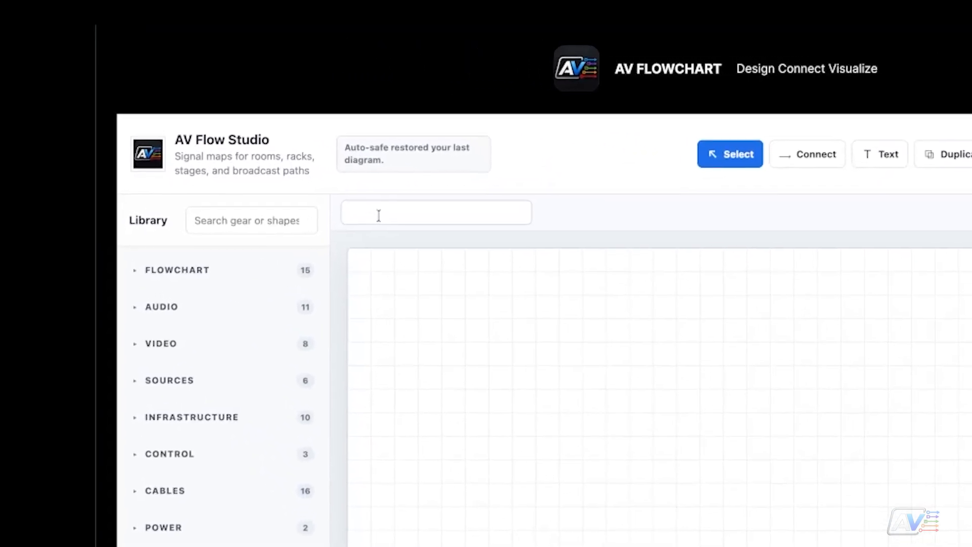
{"action": "type", "text": "S"}
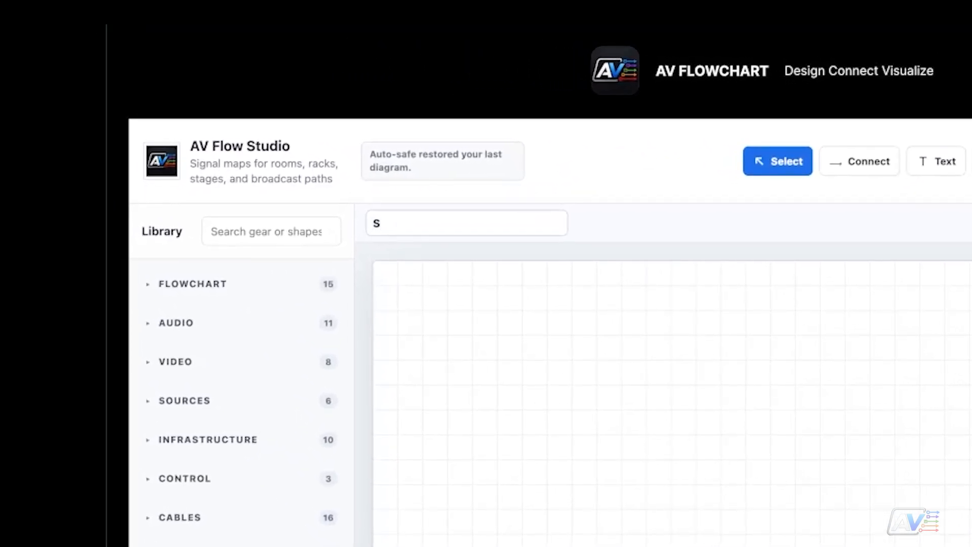
{"action": "type", "text": "tudio Setup"}
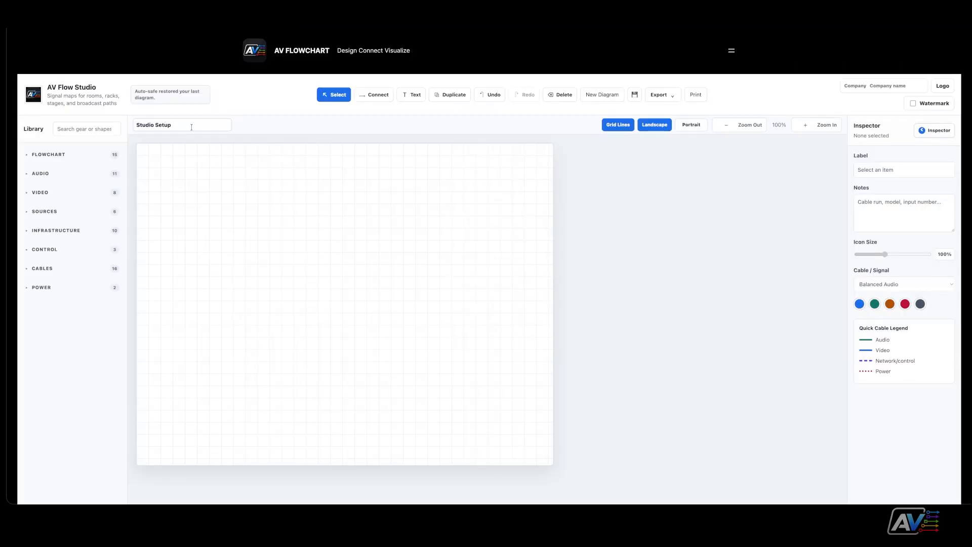
{"action": "left_click", "coordinate": [260, 196]}
- Try the portrait page orientation, inspect the full page, and return the diagram to landscape
{"action": "left_click", "coordinate": [691, 125]}
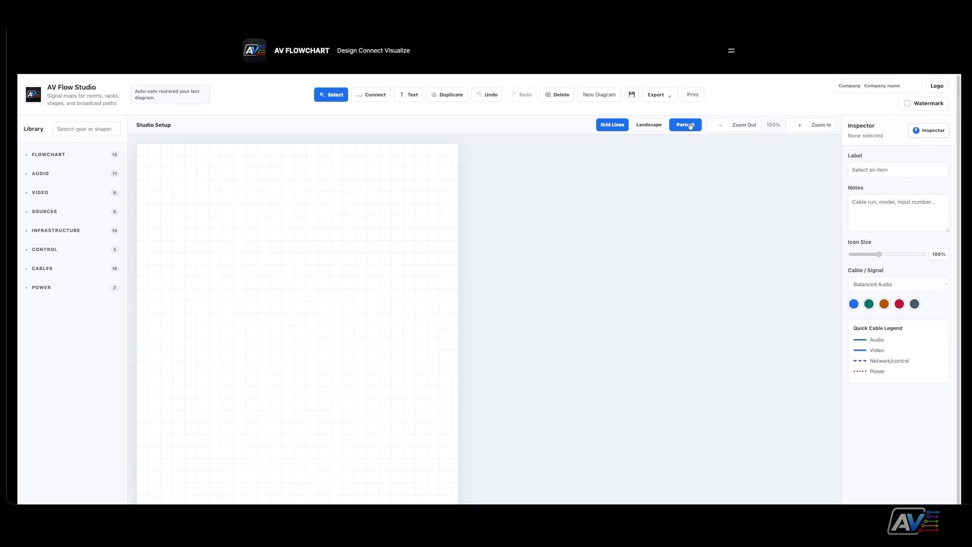
{"action": "left_click", "coordinate": [656, 127]}
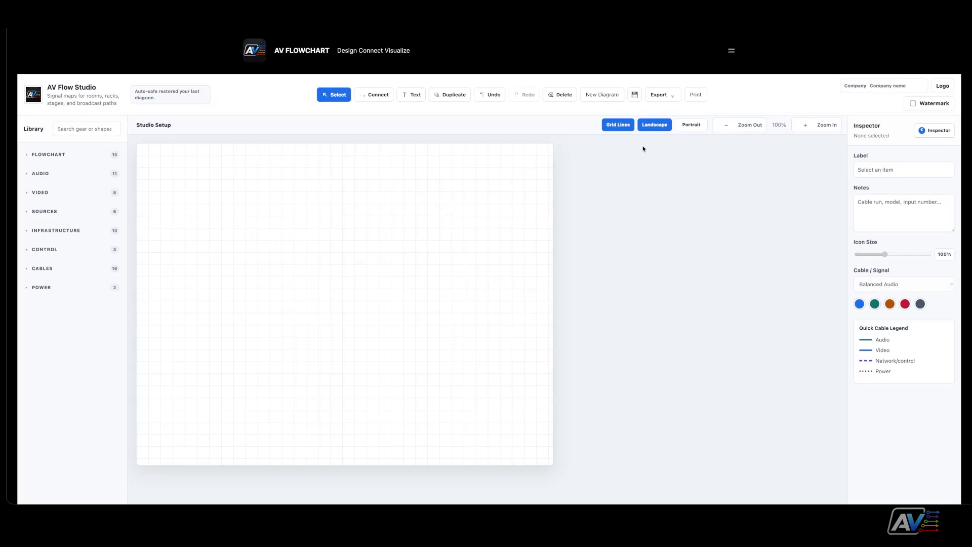
{"action": "left_click", "coordinate": [691, 125]}
{"action": "scroll", "coordinate": [314, 314], "scroll_direction": "down", "scroll_amount": 2}
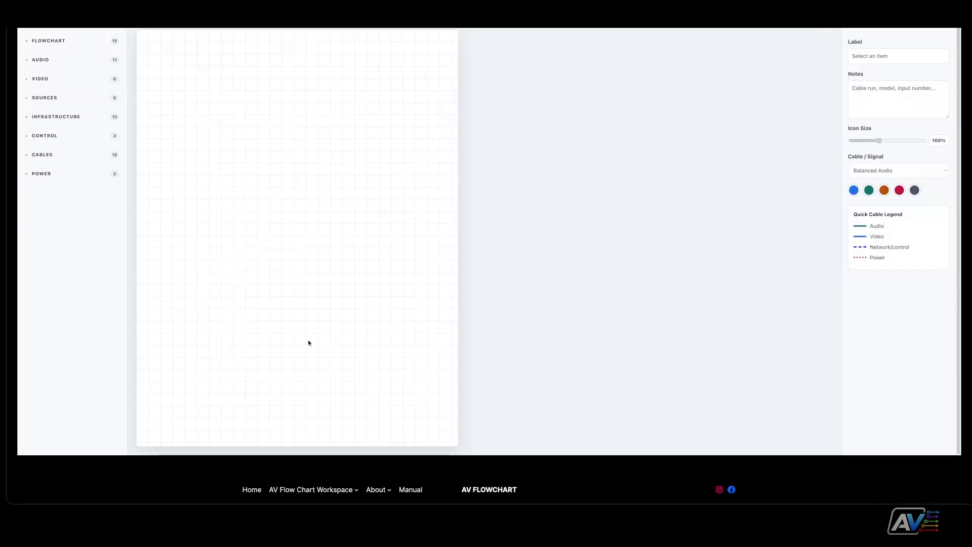
{"action": "scroll", "coordinate": [324, 319], "scroll_direction": "up", "scroll_amount": 2}
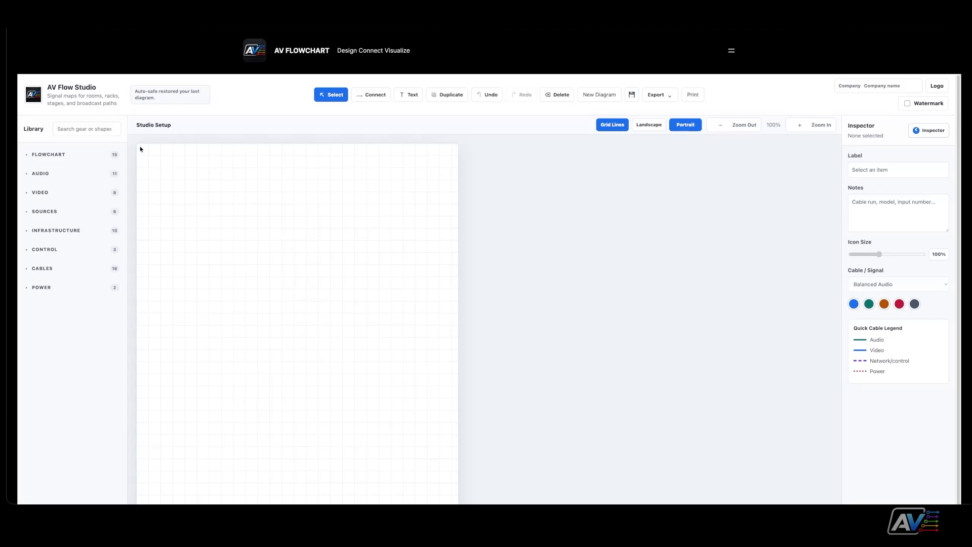
{"action": "scroll", "coordinate": [314, 293], "scroll_direction": "down", "scroll_amount": 2}
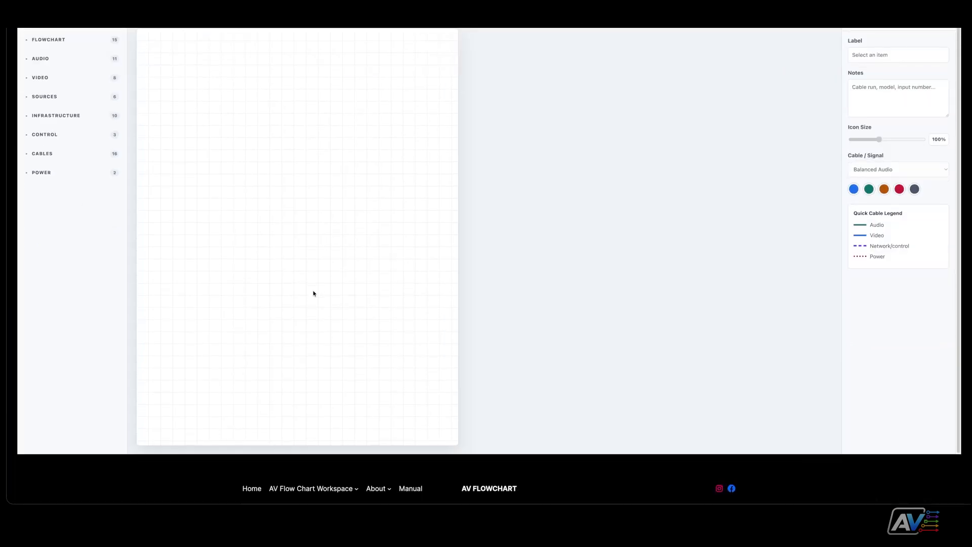
{"action": "scroll", "coordinate": [314, 291], "scroll_direction": "up", "scroll_amount": 2}
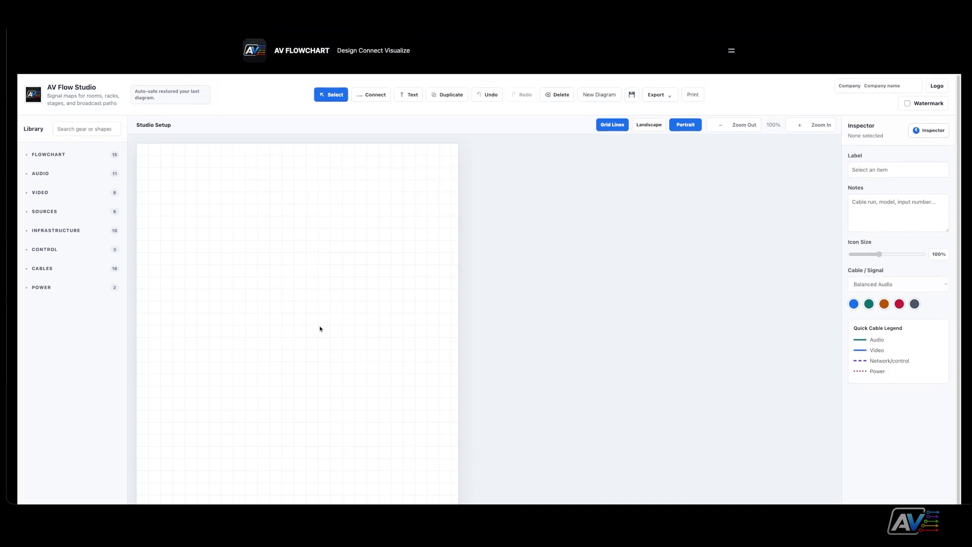
{"action": "left_click", "coordinate": [648, 125]}
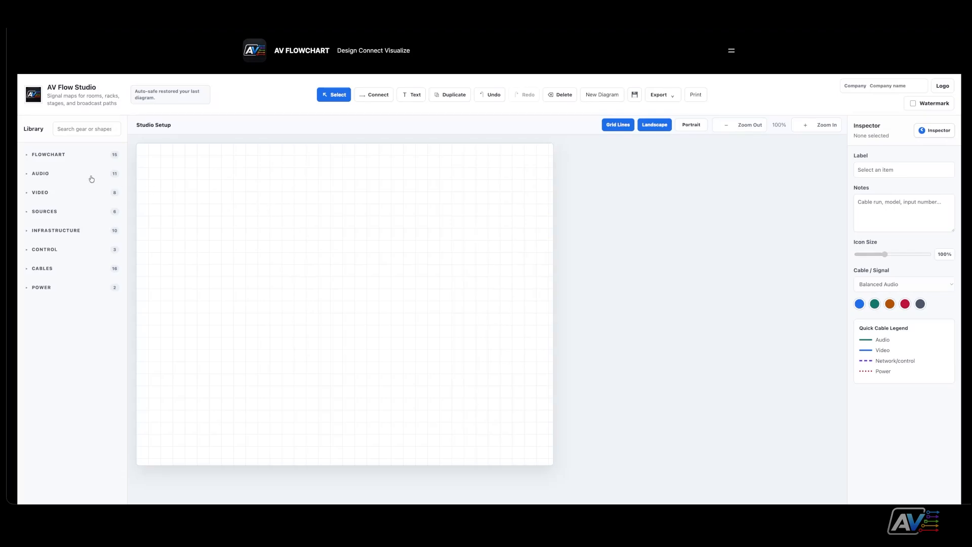
- Add an Audio Mixer from the audio library and place it near the middle of the canvas
{"action": "left_click", "coordinate": [27, 174]}
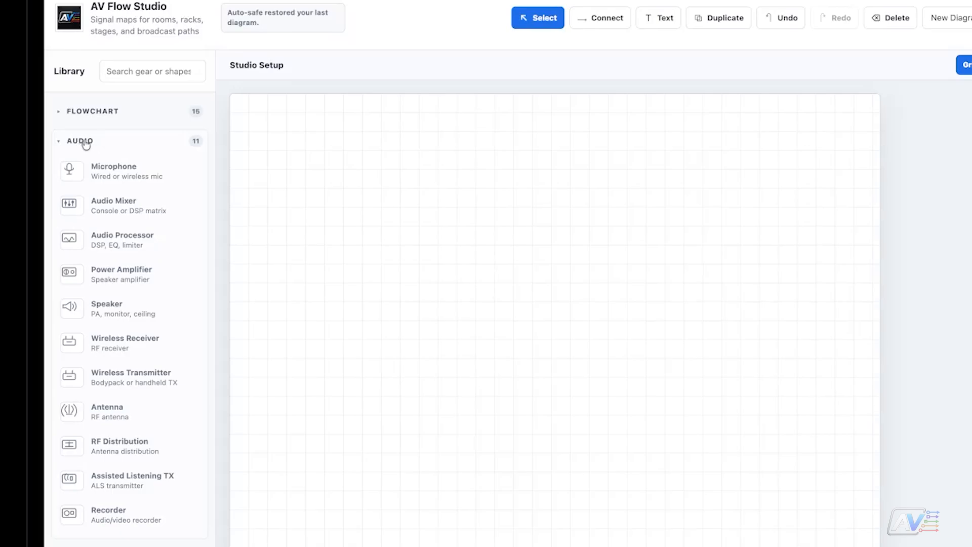
{"action": "left_click", "coordinate": [144, 213]}
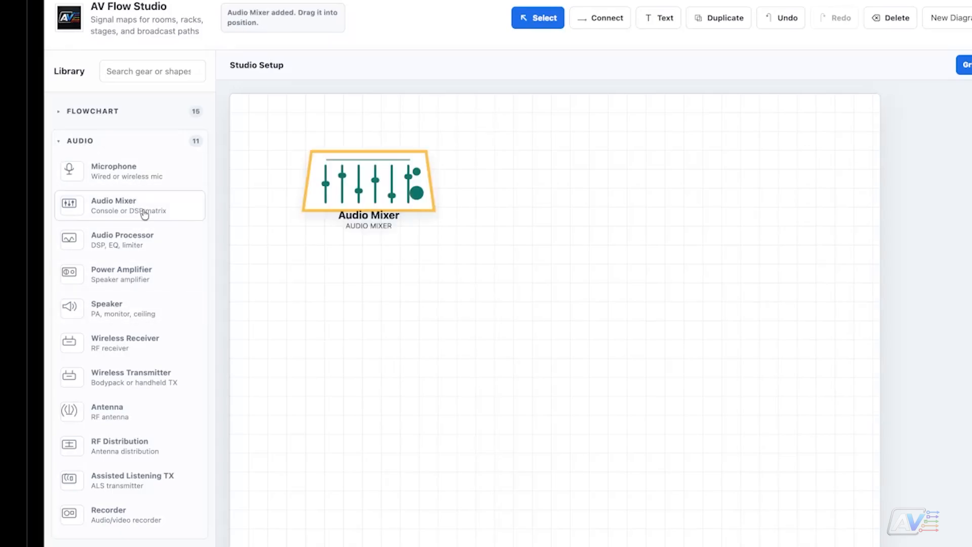
{"action": "left_click_drag", "start_coordinate": [386, 197], "coordinate": [532, 314]}
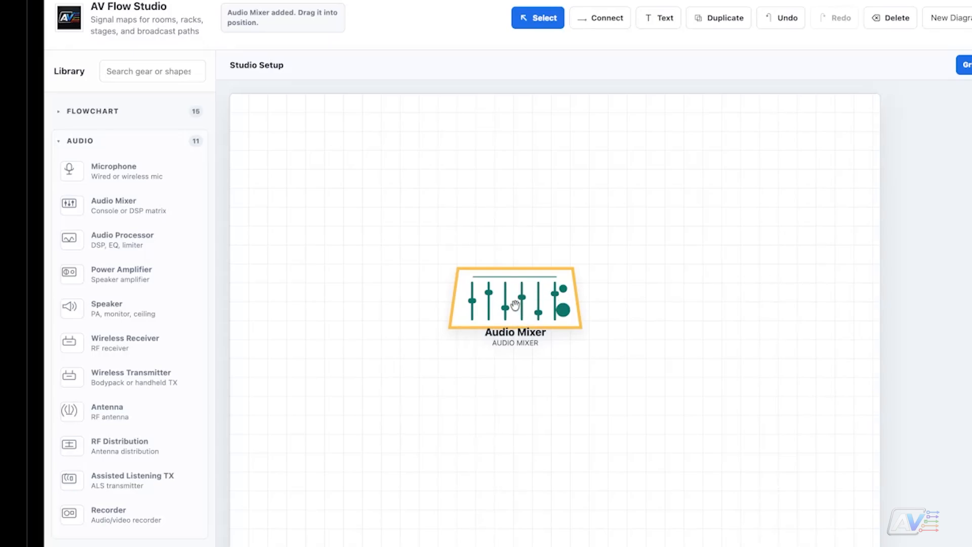
{"action": "left_click_drag", "start_coordinate": [515, 304], "coordinate": [527, 304]}
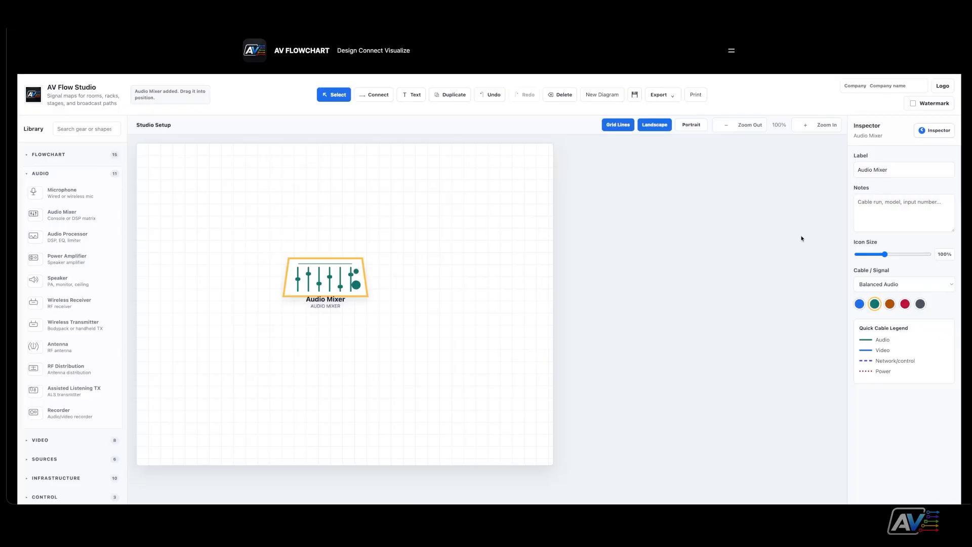
- Relabel the audio mixer as "Studio Live" and add the note "24 channel mixer"
{"action": "left_click", "coordinate": [902, 171]}
{"action": "left_click_drag", "start_coordinate": [901, 170], "coordinate": [849, 172]}
{"action": "type", "text": "Stui"}
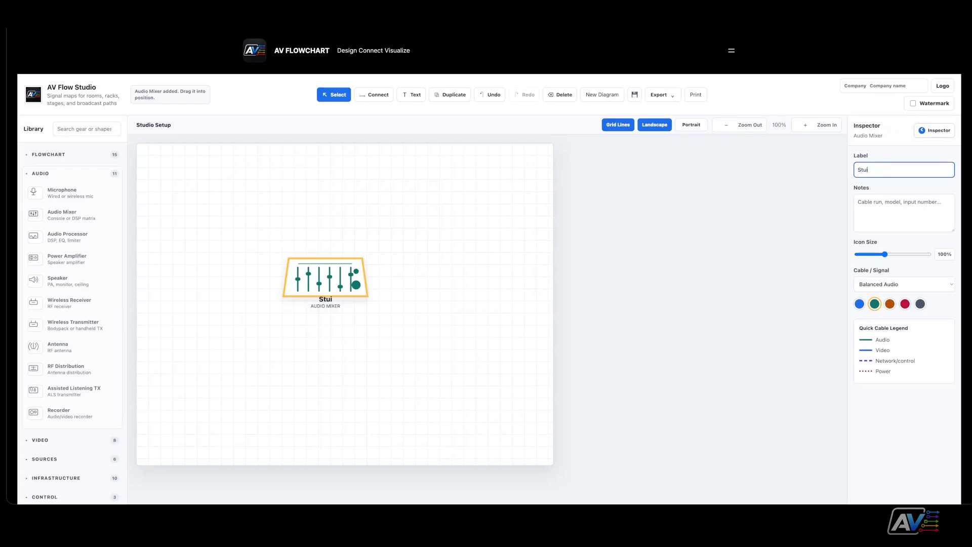
{"action": "key", "text": "BackSpace"}
{"action": "type", "text": "dio Live"}
{"action": "left_click", "coordinate": [918, 206]}
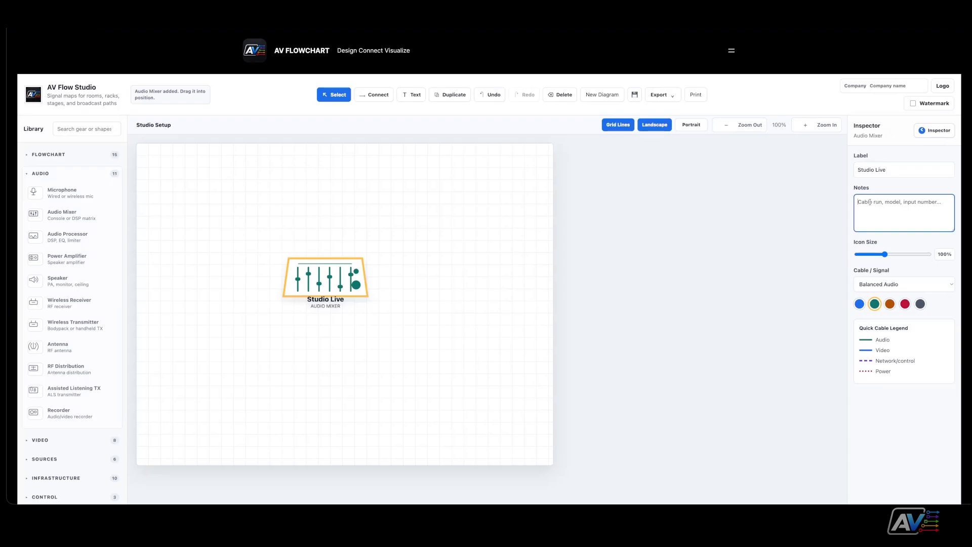
{"action": "left_click", "coordinate": [441, 378]}
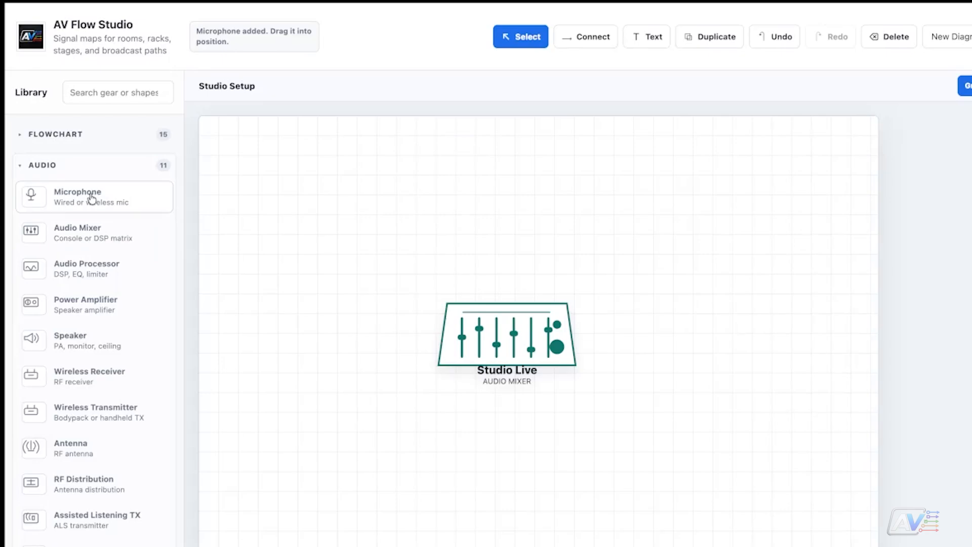
- Add a Microphone to the upper right of the mixer and reduce its icon size to 63%
{"action": "left_click", "coordinate": [91, 198]}
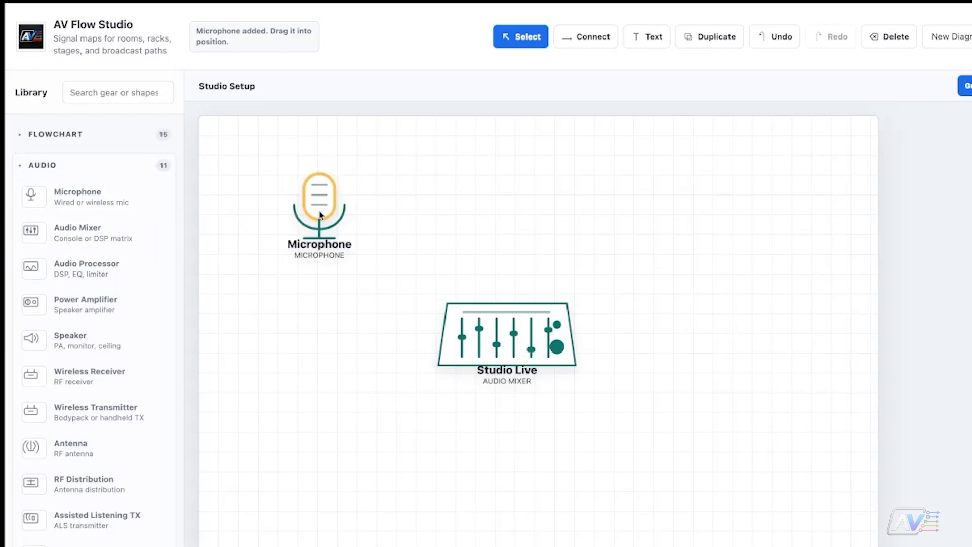
{"action": "left_click_drag", "start_coordinate": [355, 256], "coordinate": [715, 292]}
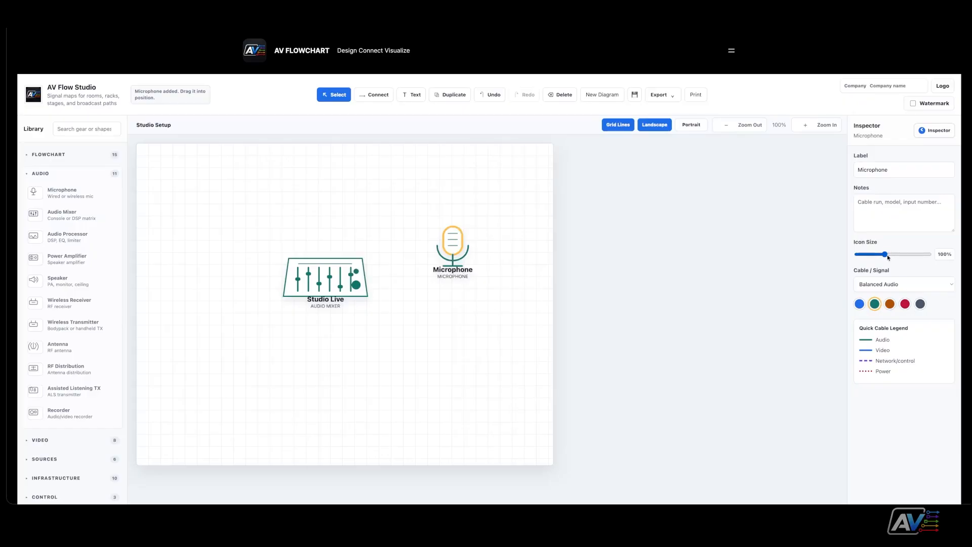
{"action": "left_click_drag", "start_coordinate": [887, 257], "coordinate": [866, 259]}
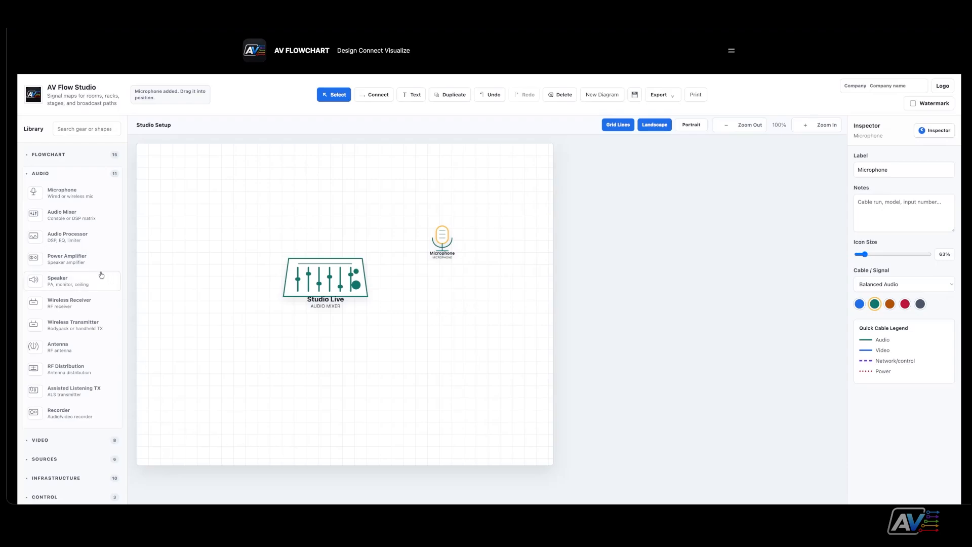
- Add a Speaker and place it above the microphone near the canvas's upper edge
{"action": "left_click", "coordinate": [73, 285]}
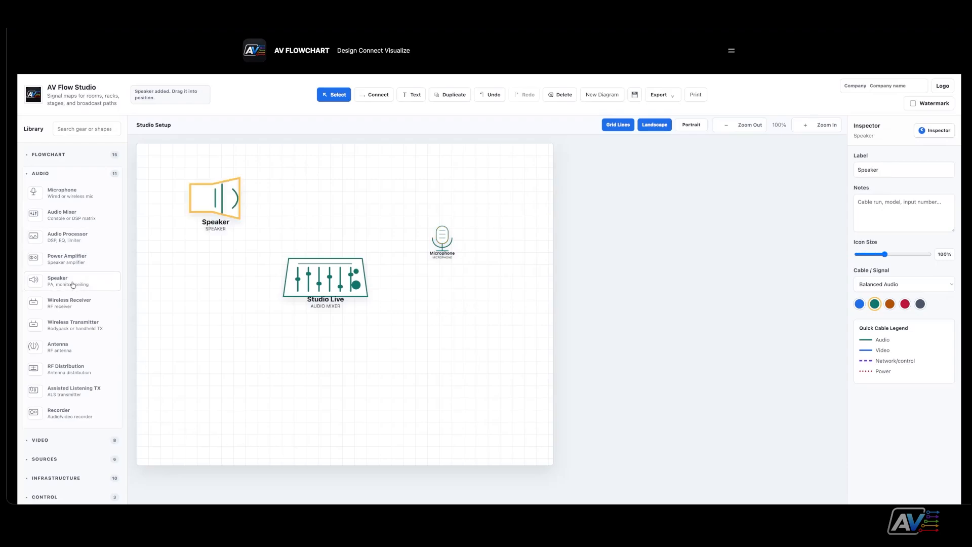
{"action": "left_click_drag", "start_coordinate": [231, 200], "coordinate": [460, 177]}
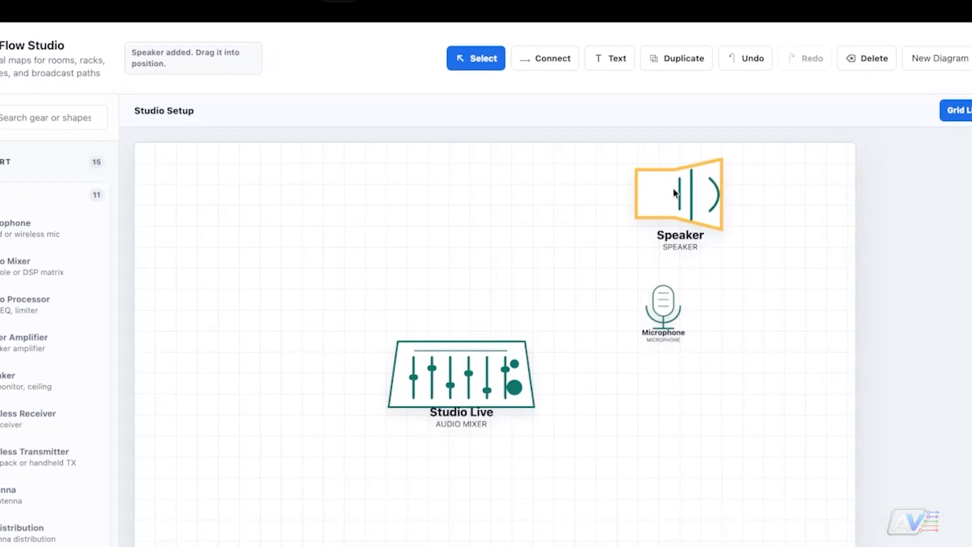
{"action": "left_click", "coordinate": [642, 126]}
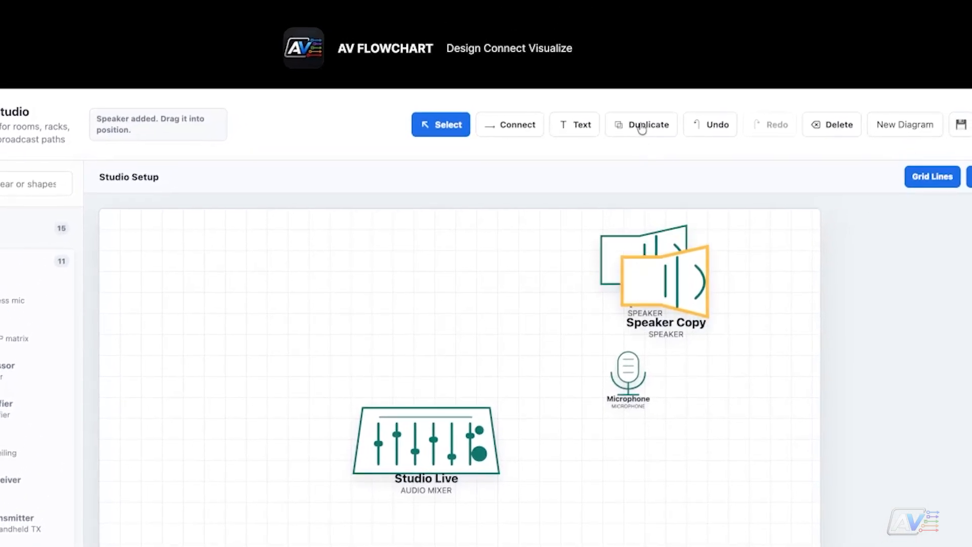
{"action": "left_click_drag", "start_coordinate": [658, 285], "coordinate": [266, 324]}
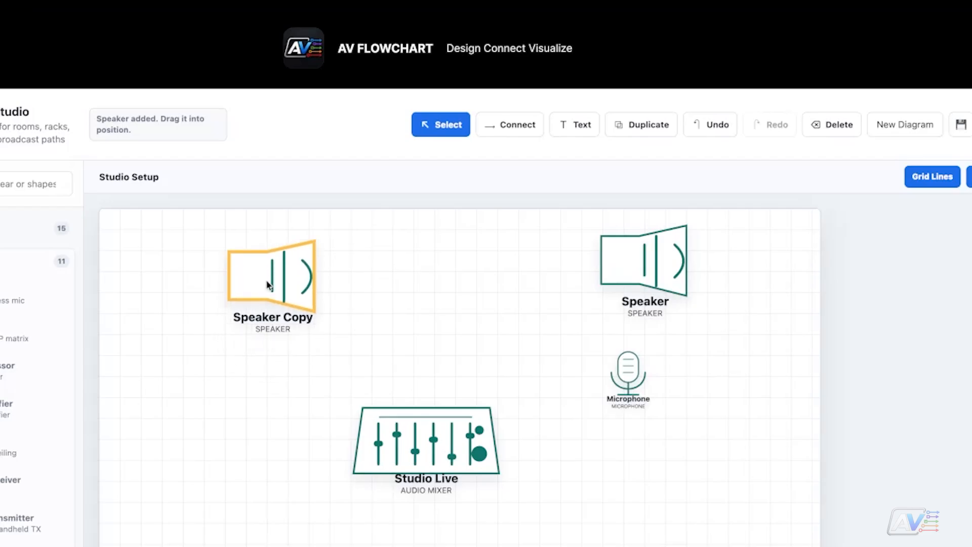
{"action": "left_click", "coordinate": [833, 124]}
- Reduce the speaker's icon size to 61% and duplicate it, placing the copy in the canvas's upper-left area level with the original
{"action": "left_click", "coordinate": [649, 273]}
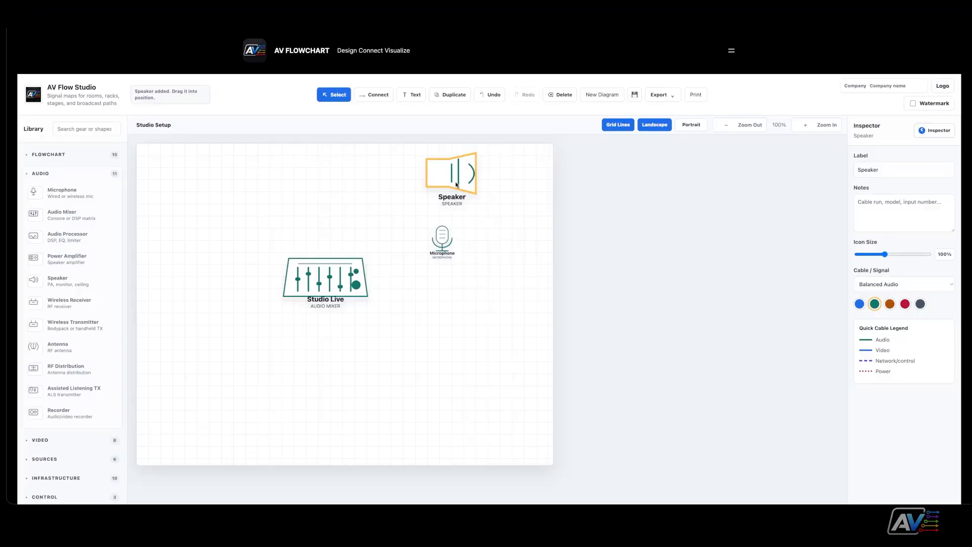
{"action": "left_click_drag", "start_coordinate": [885, 255], "coordinate": [865, 260]}
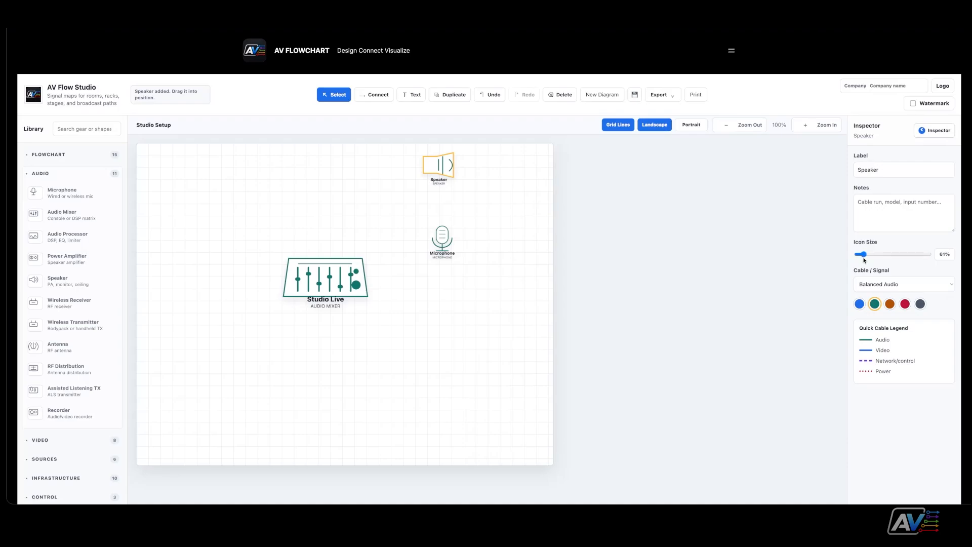
{"action": "left_click_drag", "start_coordinate": [439, 177], "coordinate": [225, 184]}
{"action": "left_click", "coordinate": [450, 94]}
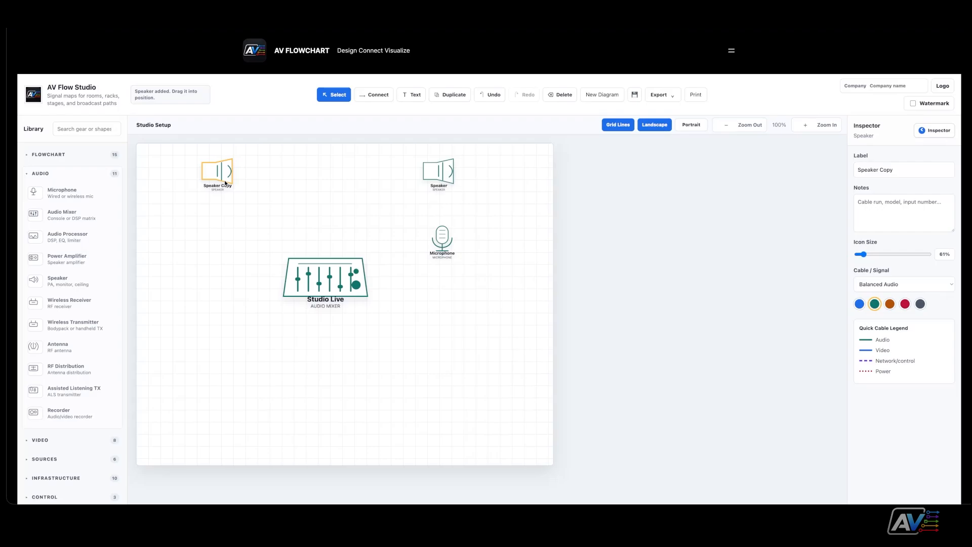
{"action": "left_click", "coordinate": [442, 179]}
{"action": "left_click_drag", "start_coordinate": [441, 179], "coordinate": [439, 178]}
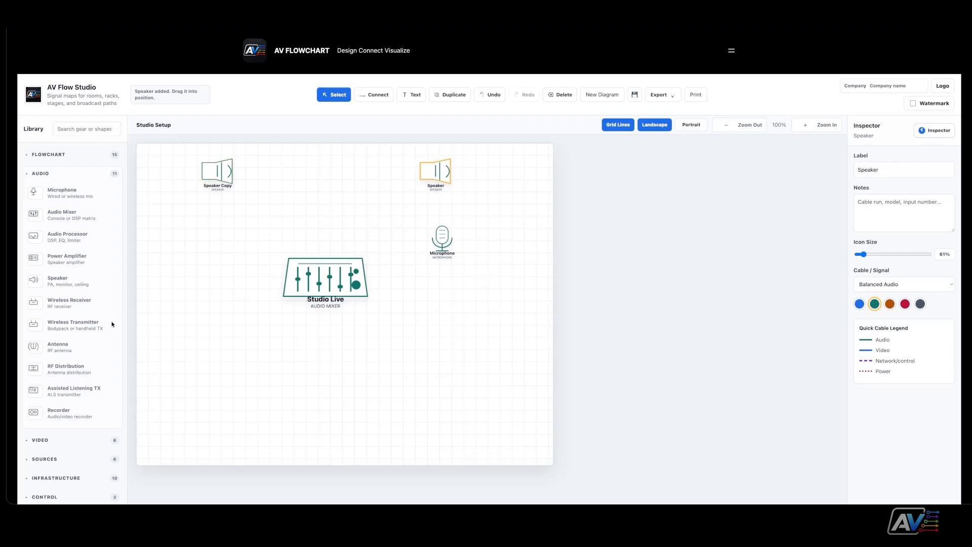
{"action": "left_click", "coordinate": [28, 174]}
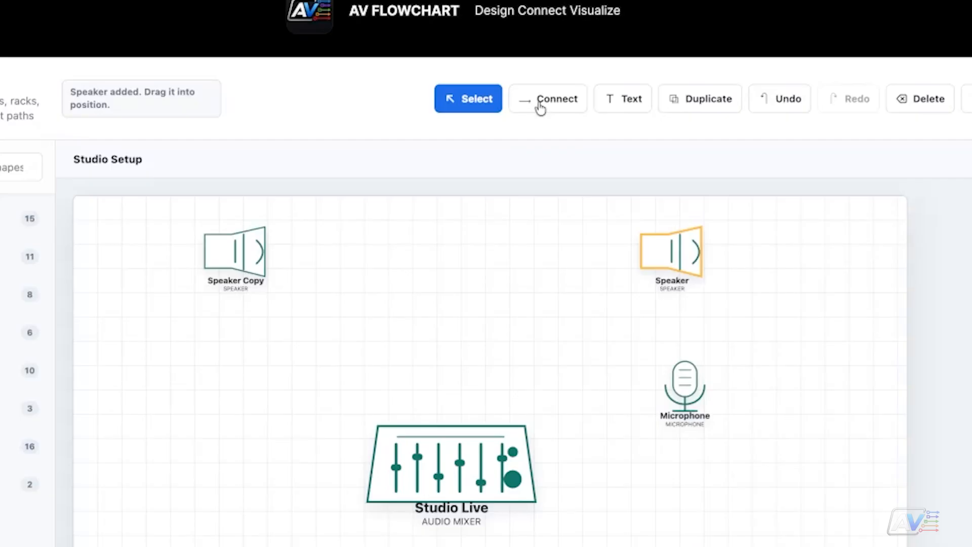
{"action": "left_click", "coordinate": [374, 95]}
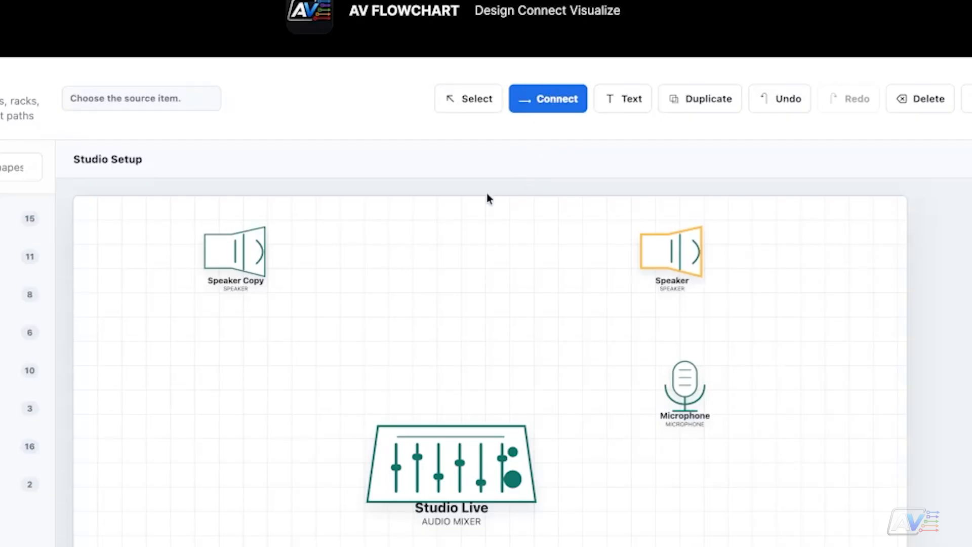
{"action": "left_click", "coordinate": [249, 255]}
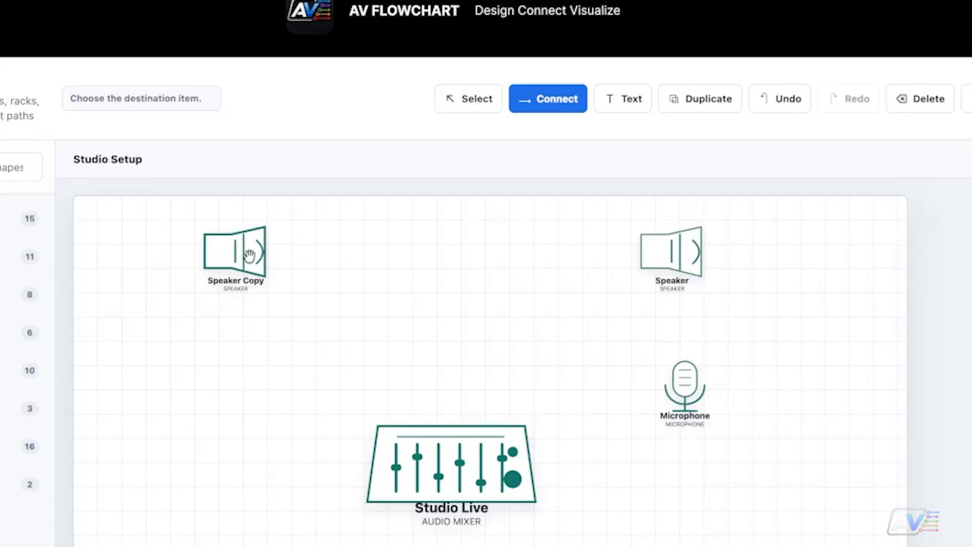
{"action": "left_click", "coordinate": [403, 454]}
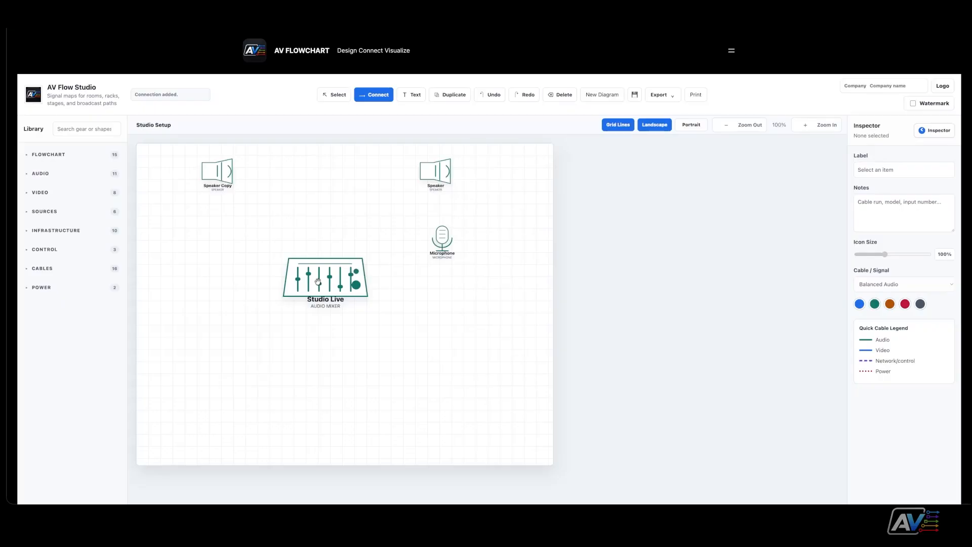
- Connect the Studio Live mixer as source to the Speaker Copy as destination, and return to selection mode
{"action": "left_click", "coordinate": [371, 98]}
{"action": "left_click", "coordinate": [326, 276]}
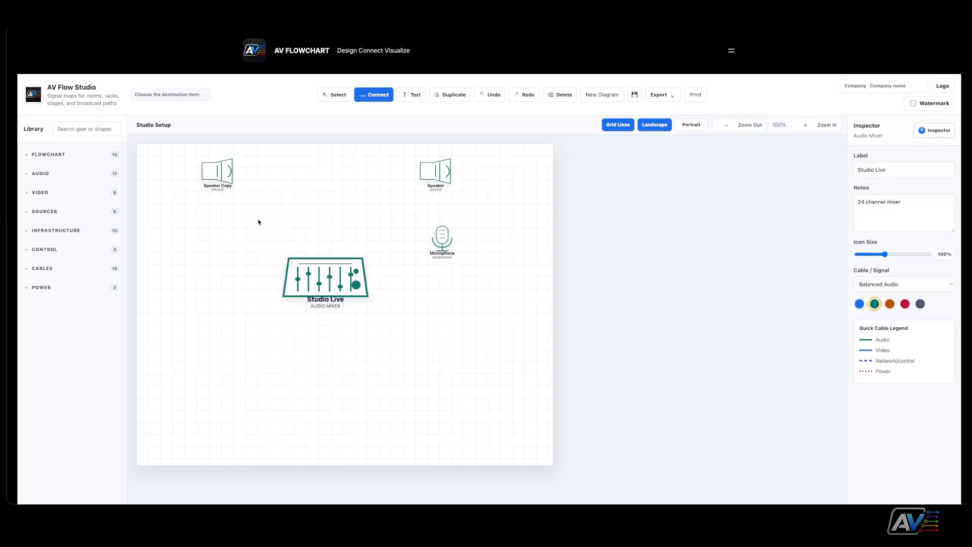
{"action": "left_click", "coordinate": [214, 170]}
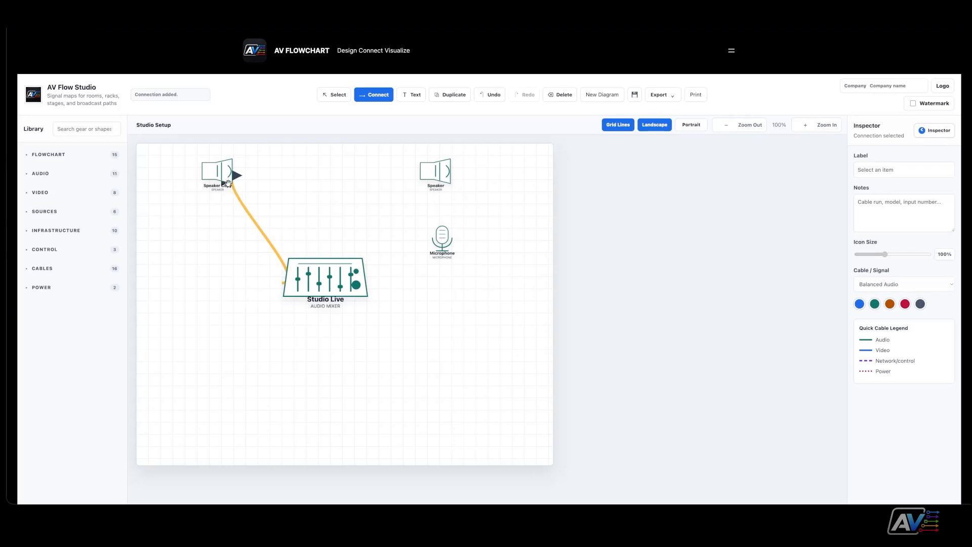
{"action": "left_click", "coordinate": [329, 96]}
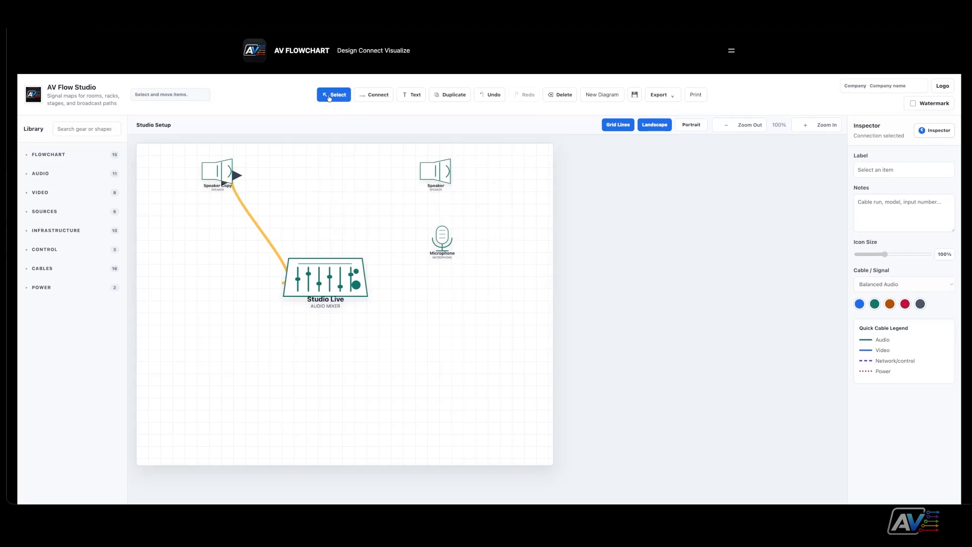
- Shift the Speaker Copy down and back to test its line, and undo edits until the mixer's plain connection to it is removed
{"action": "mouse_move", "coordinate": [219, 180]}
{"action": "left_mouse_down"}
{"action": "mouse_move", "coordinate": [188, 275]}
{"action": "mouse_move", "coordinate": [254, 226]}
{"action": "mouse_move", "coordinate": [362, 187]}
{"action": "mouse_move", "coordinate": [252, 188]}
{"action": "mouse_move", "coordinate": [190, 219]}
{"action": "mouse_move", "coordinate": [192, 344]}
{"action": "mouse_move", "coordinate": [320, 196]}
{"action": "mouse_move", "coordinate": [415, 185]}
{"action": "mouse_move", "coordinate": [273, 188]}
{"action": "mouse_move", "coordinate": [200, 169]}
{"action": "mouse_move", "coordinate": [210, 186]}
{"action": "left_mouse_up"}
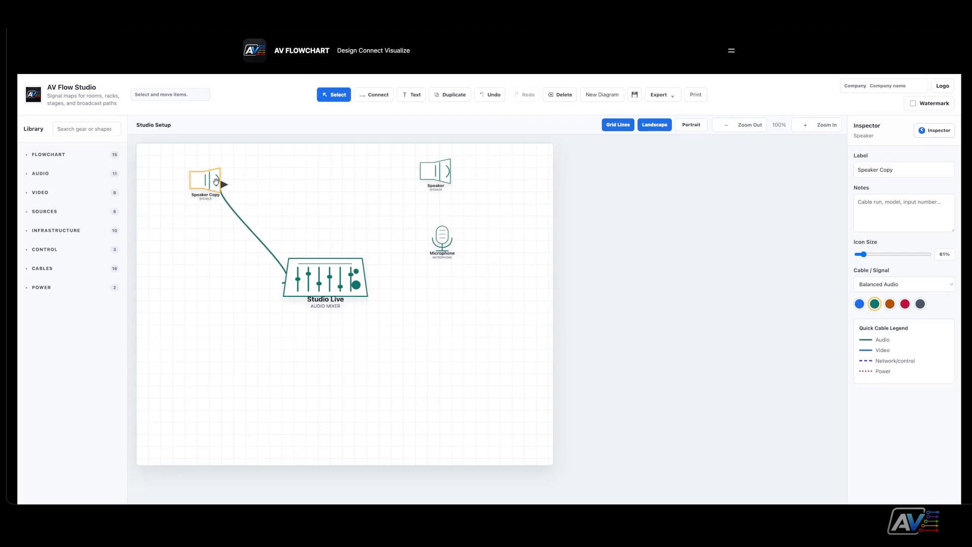
{"action": "left_click_drag", "start_coordinate": [229, 186], "coordinate": [229, 175]}
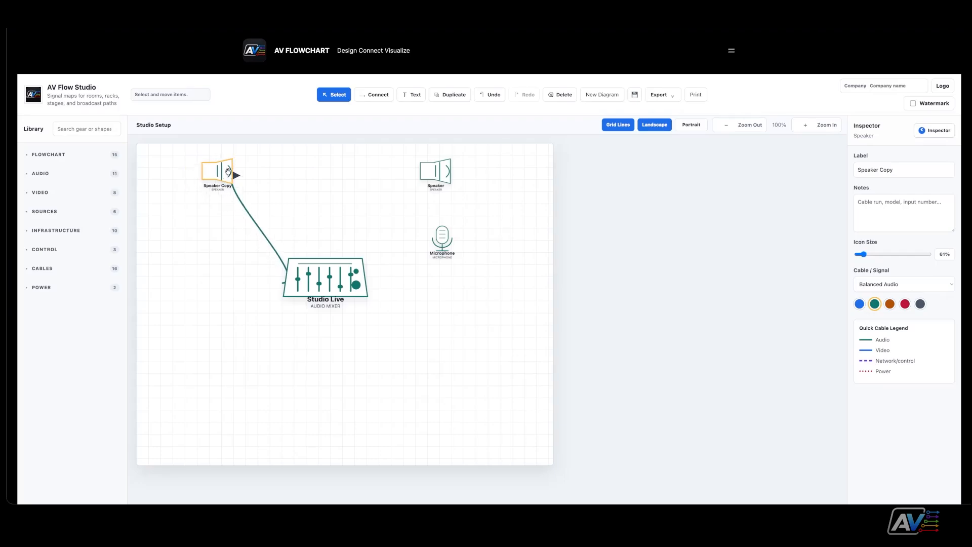
{"action": "key", "text": "ctrl+z"}
{"action": "key", "text": "ctrl+z"}
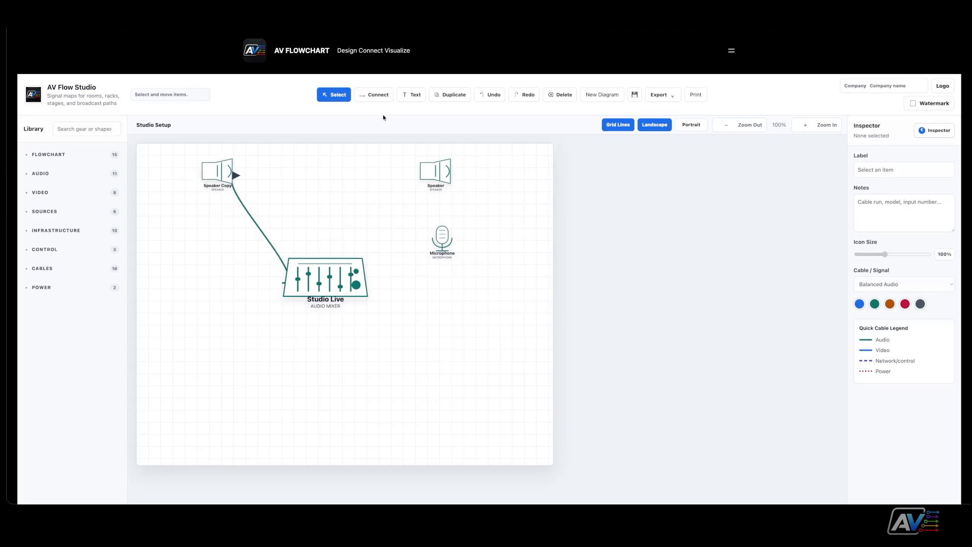
{"action": "key", "text": "ctrl+z"}
{"action": "key", "text": "ctrl+z"}
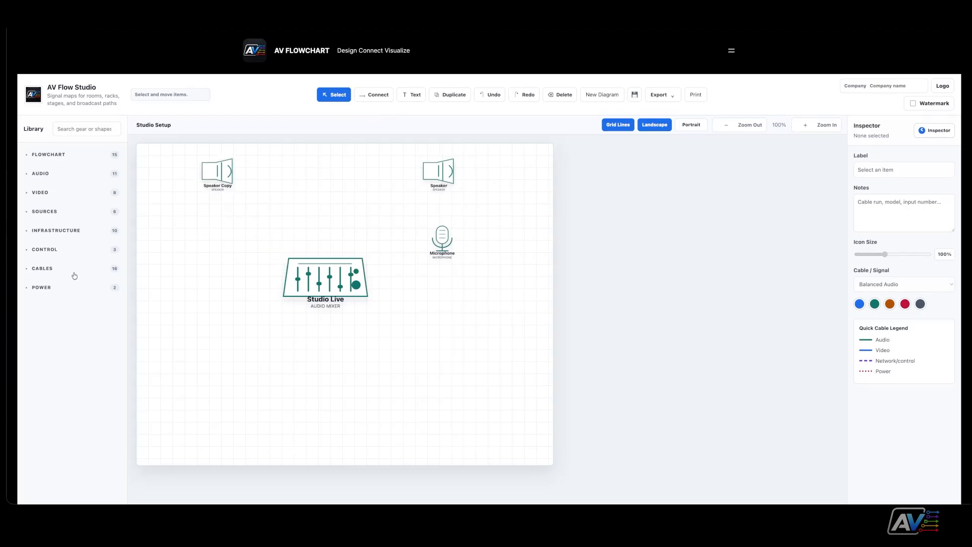
- Connect the Studio Live mixer as source to the Speaker Copy as destination with an XLR Cable
{"action": "left_click", "coordinate": [28, 270]}
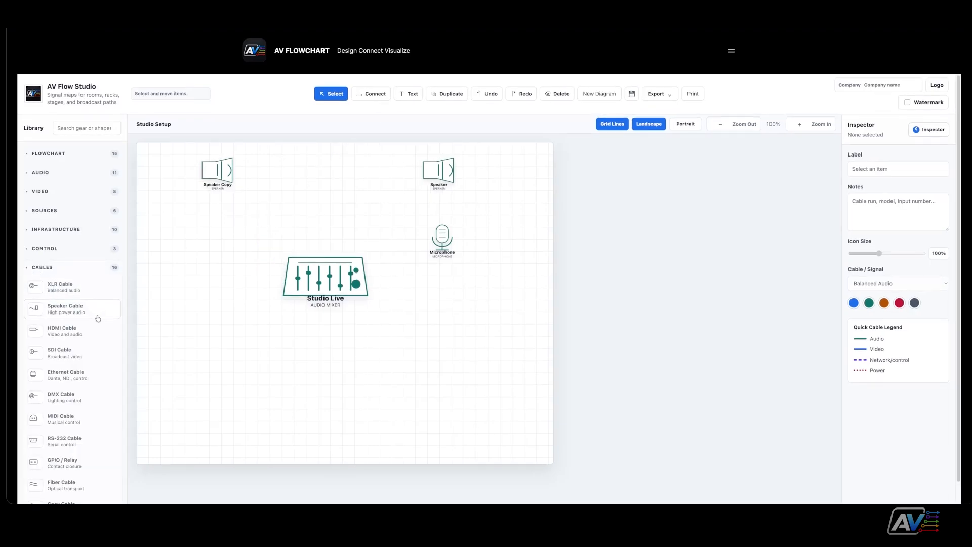
{"action": "scroll", "coordinate": [94, 324], "scroll_direction": "down", "scroll_amount": 2}
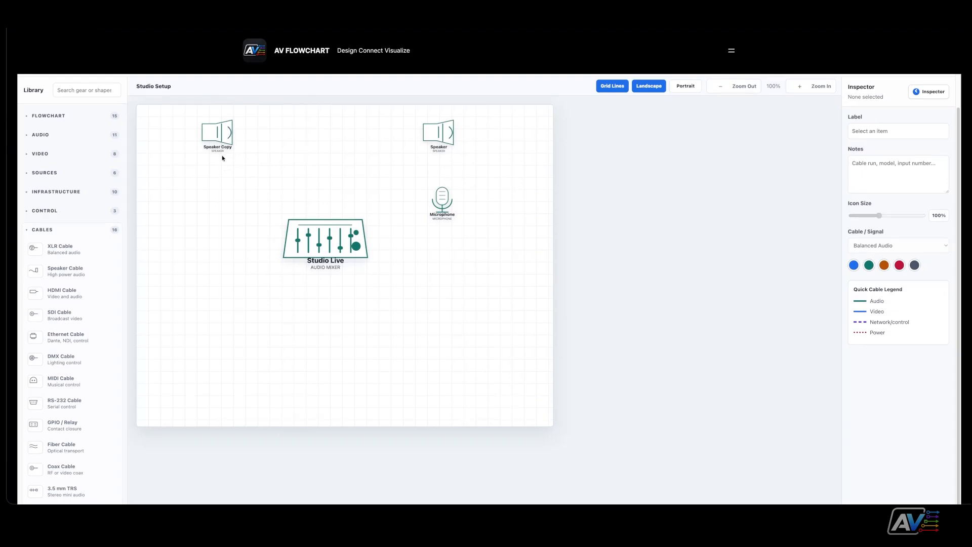
{"action": "left_click", "coordinate": [65, 251]}
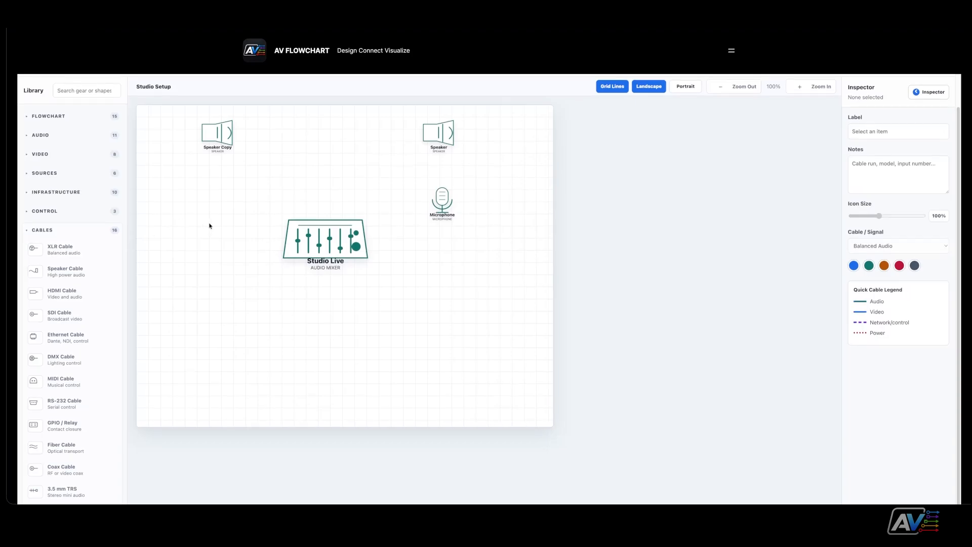
{"action": "scroll", "coordinate": [215, 223], "scroll_direction": "up", "scroll_amount": 1}
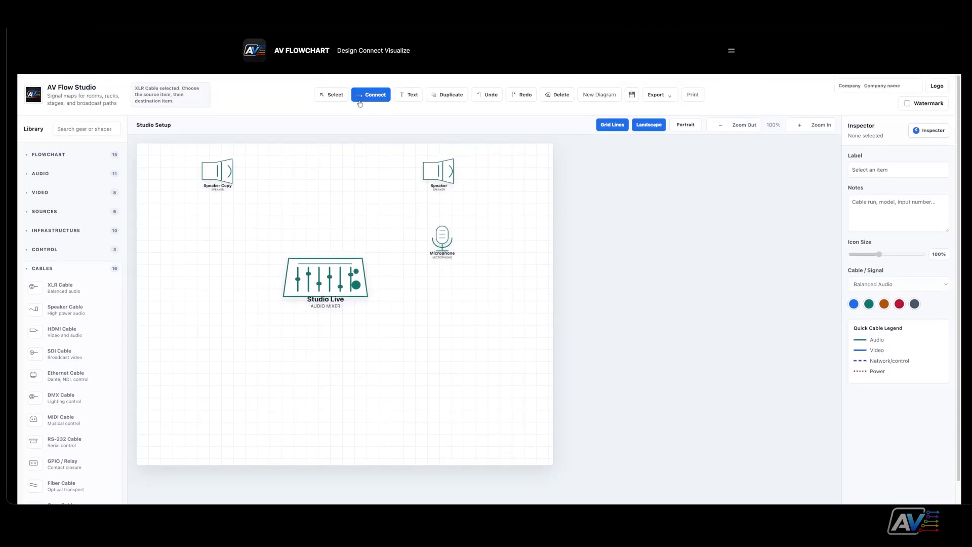
{"action": "left_click", "coordinate": [304, 271]}
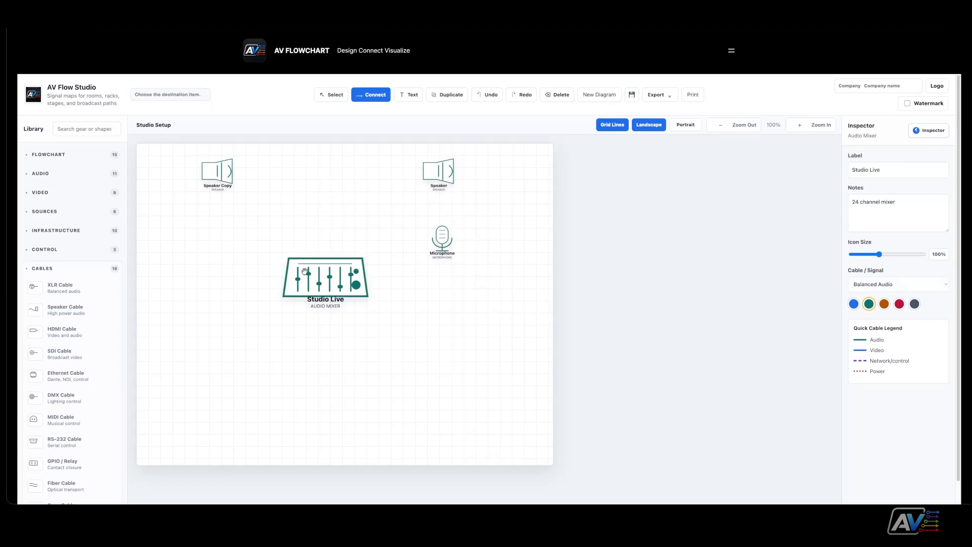
{"action": "left_click", "coordinate": [218, 174]}
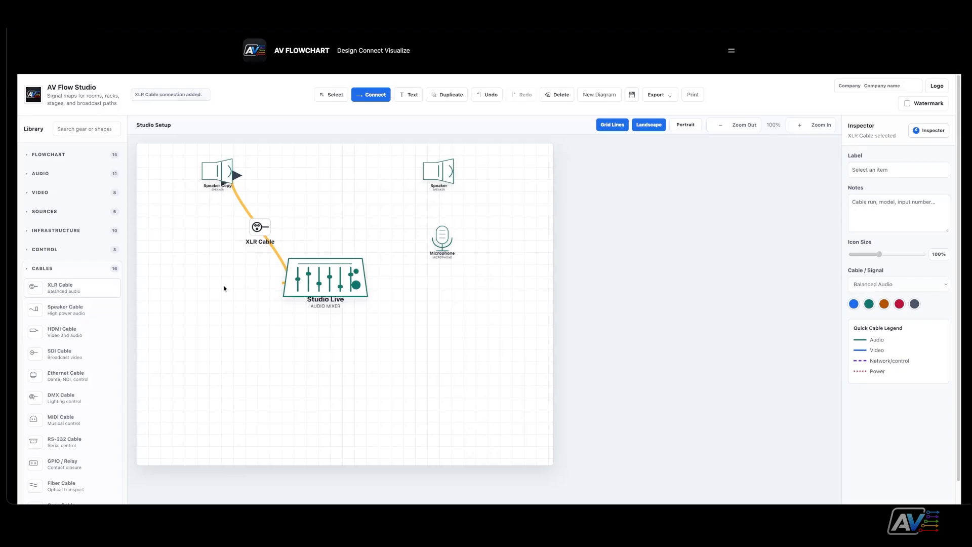
- Add an XLR Cable connection from the Studio Live mixer to the original Speaker
{"action": "left_click", "coordinate": [91, 294]}
{"action": "left_click", "coordinate": [349, 273]}
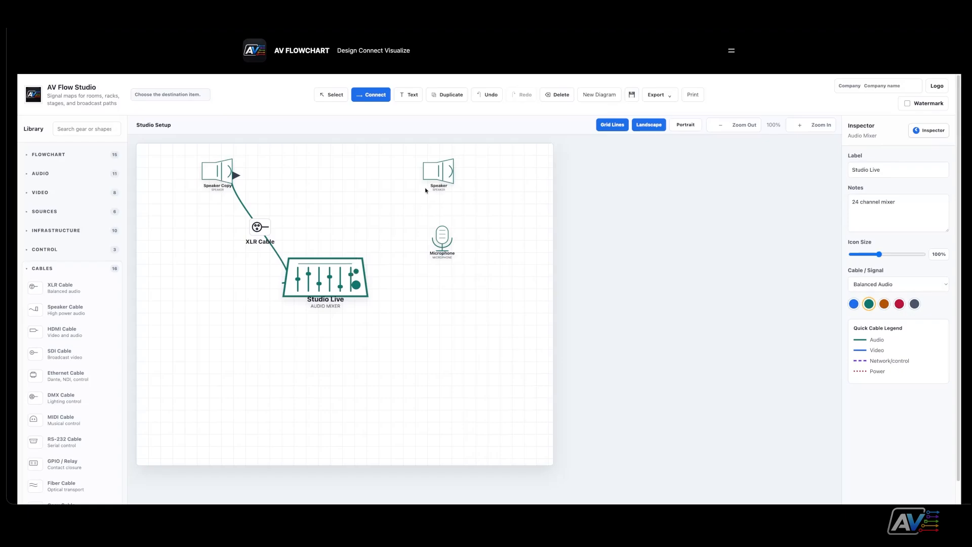
{"action": "left_click", "coordinate": [435, 172]}
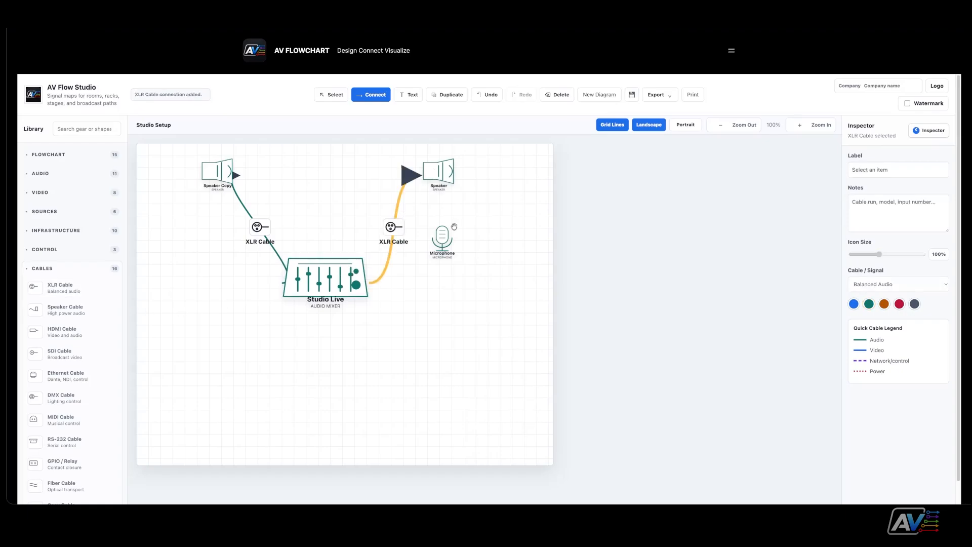
- Connect the Microphone as source to the Studio Live mixer as destination with an XLR Cable, and return to selection mode
{"action": "left_click", "coordinate": [442, 237]}
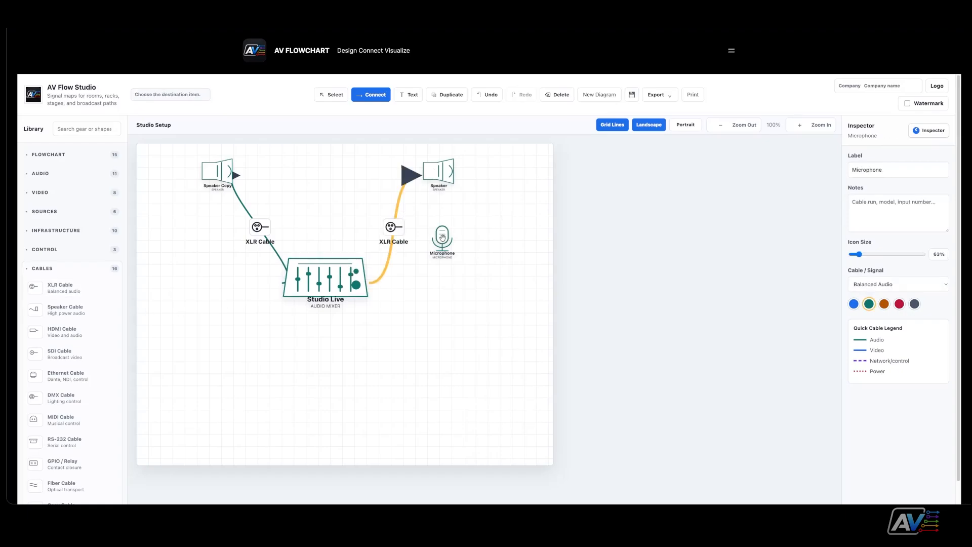
{"action": "left_click", "coordinate": [350, 270]}
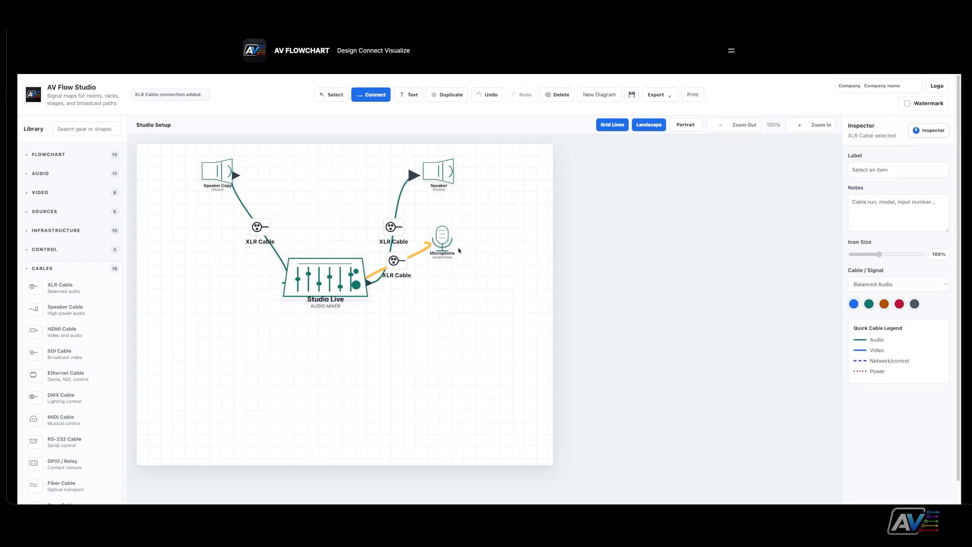
{"action": "left_click", "coordinate": [336, 96]}
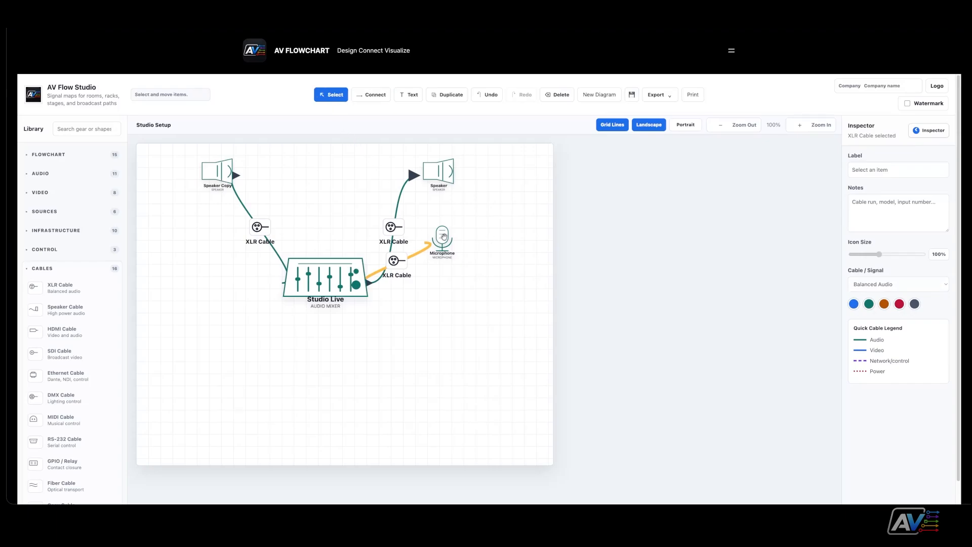
- Move the Microphone to the lower right of the mixer and bring both speakers inward above it, leaving nothing selected
{"action": "left_click_drag", "start_coordinate": [444, 239], "coordinate": [490, 311]}
{"action": "mouse_move", "coordinate": [446, 170]}
{"action": "left_mouse_down"}
{"action": "mouse_move", "coordinate": [461, 167]}
{"action": "mouse_move", "coordinate": [434, 168]}
{"action": "left_mouse_up"}
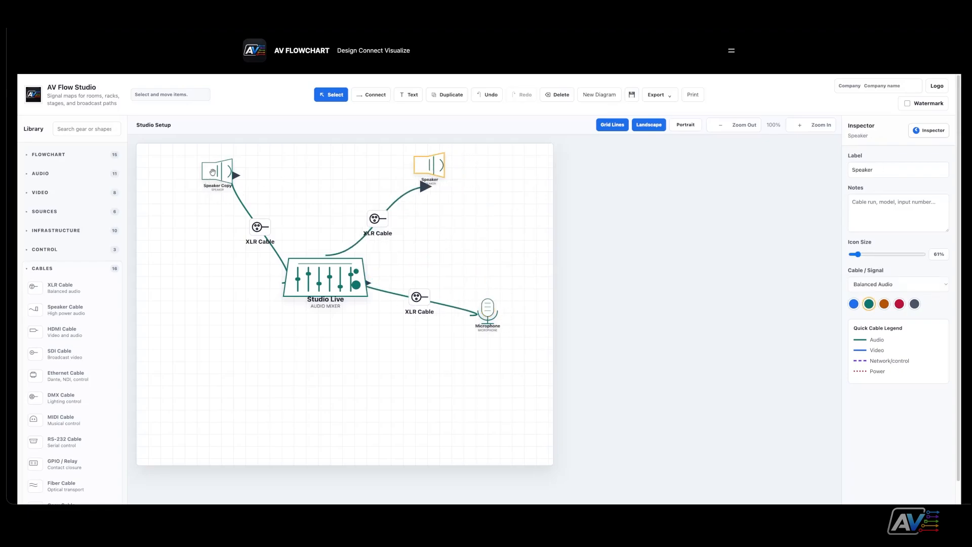
{"action": "left_click_drag", "start_coordinate": [214, 175], "coordinate": [257, 173]}
{"action": "left_click", "coordinate": [237, 233]}
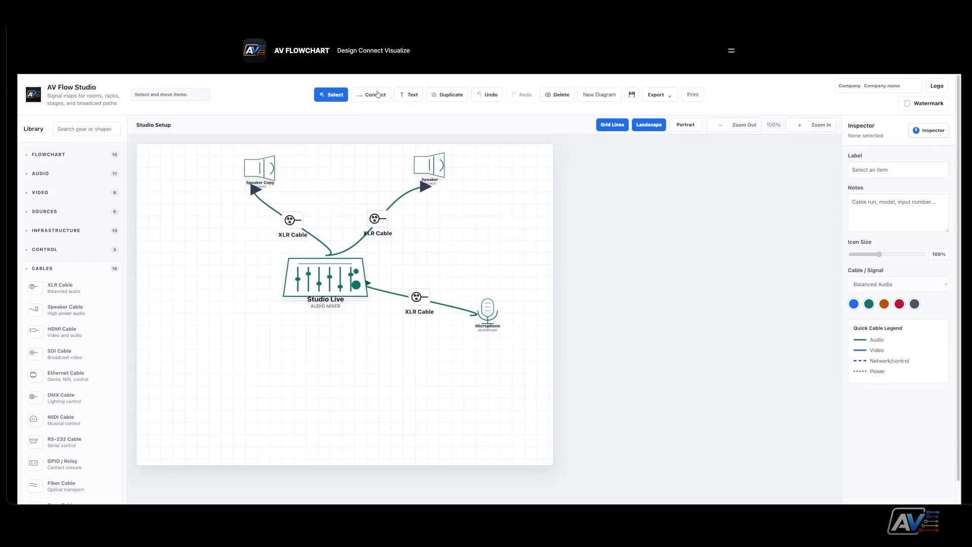
- Export the Studio Setup diagram as a PDF with the gear list page included
{"action": "left_click", "coordinate": [669, 95]}
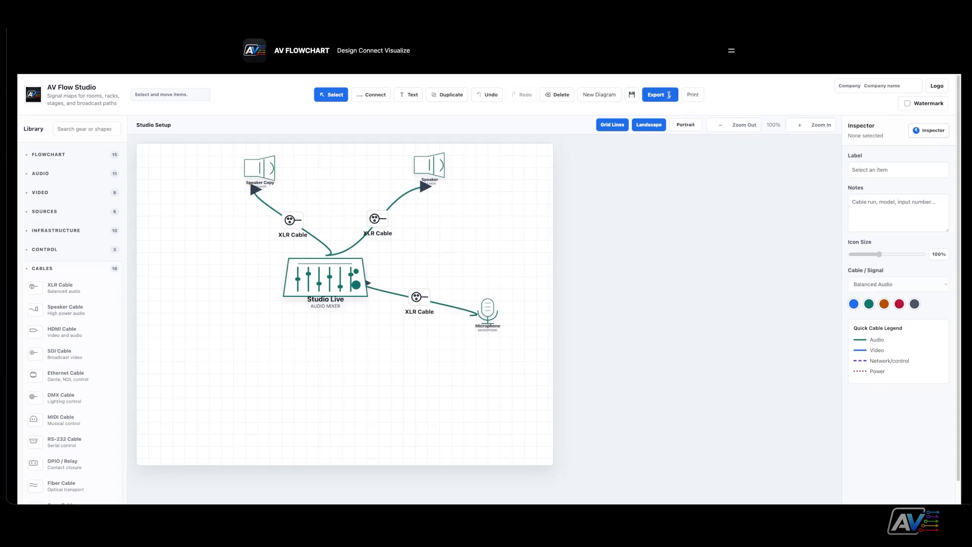
{"action": "left_click", "coordinate": [669, 96]}
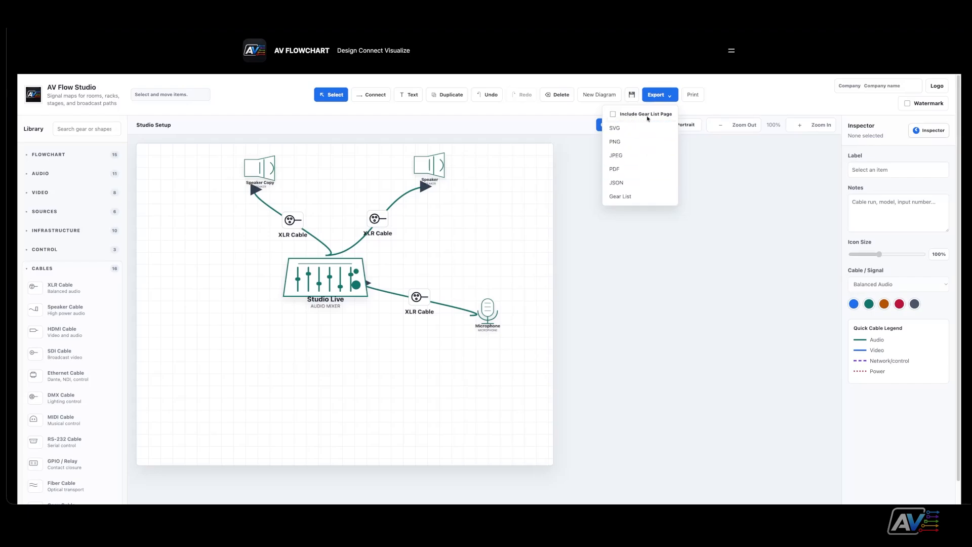
{"action": "left_click", "coordinate": [614, 114]}
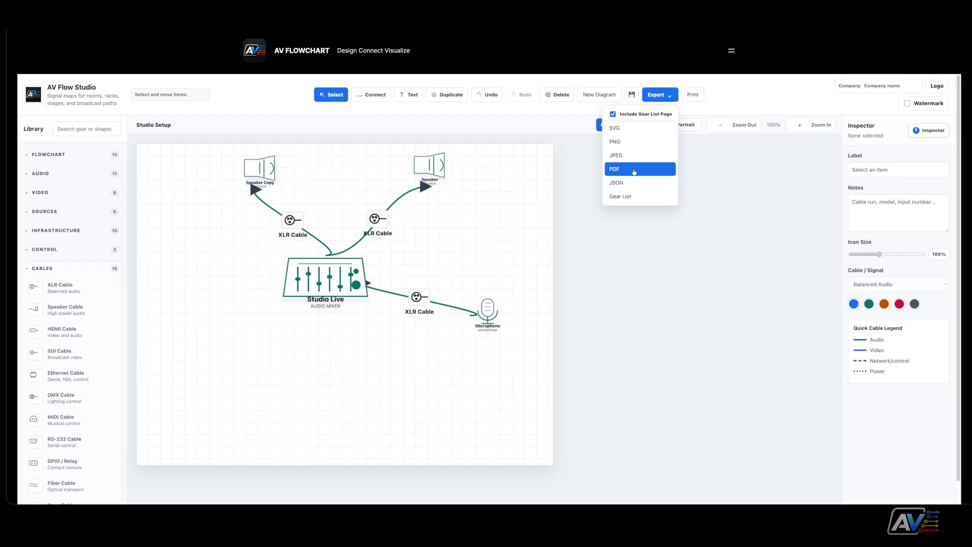
{"action": "left_click", "coordinate": [634, 170]}
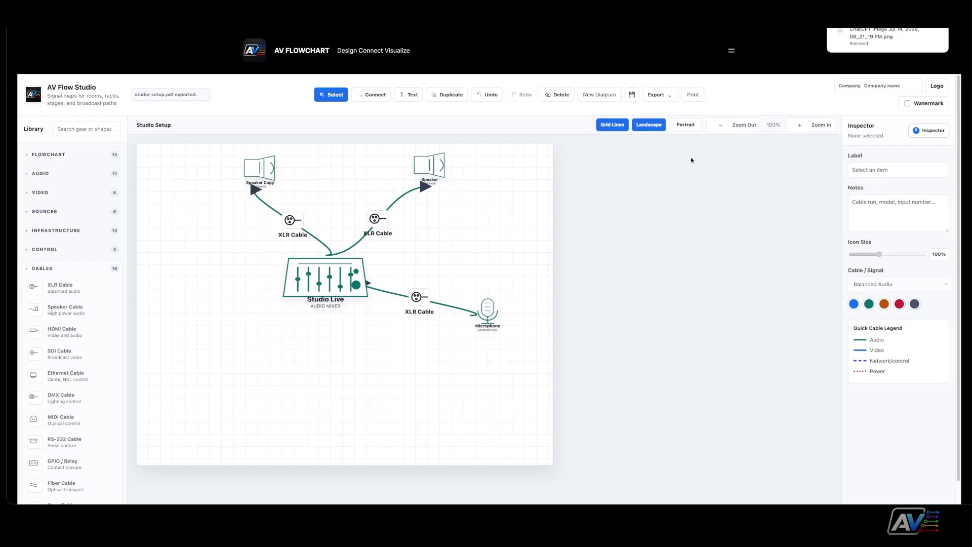